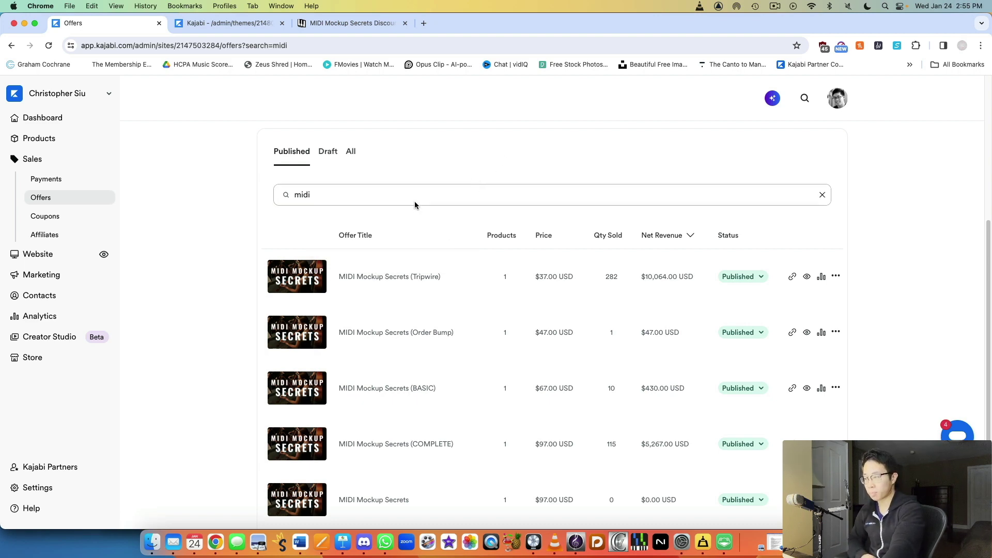
In the opt-in page editor, keep the form's thank-you page as 'Go to a Landing Page' (MIDI Mockup Secrets)
click(242, 24)
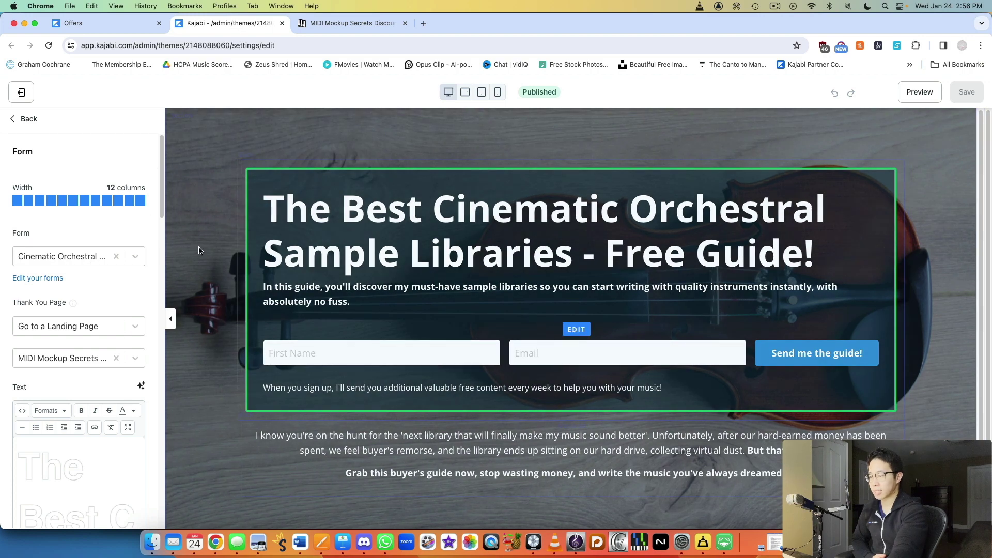
click(307, 353)
click(588, 356)
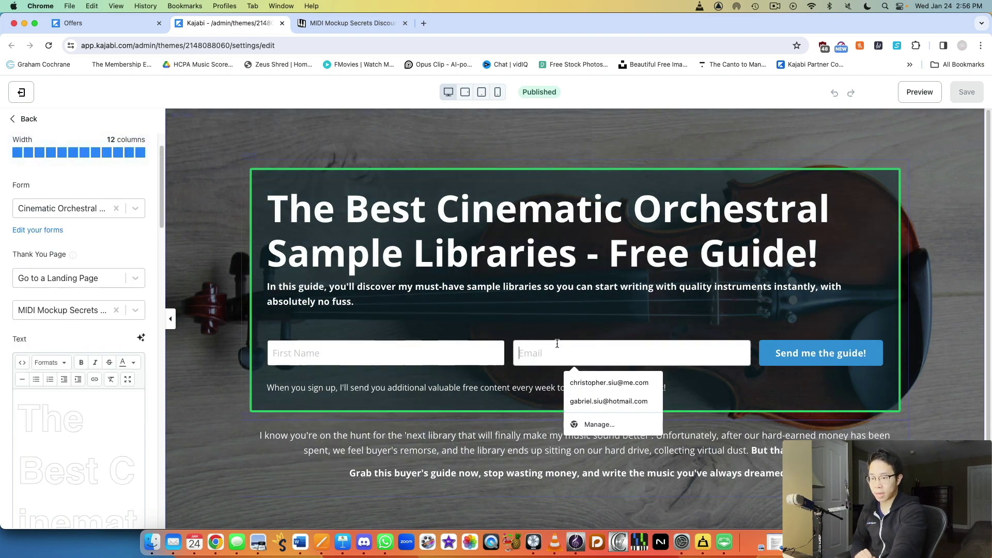
click(807, 360)
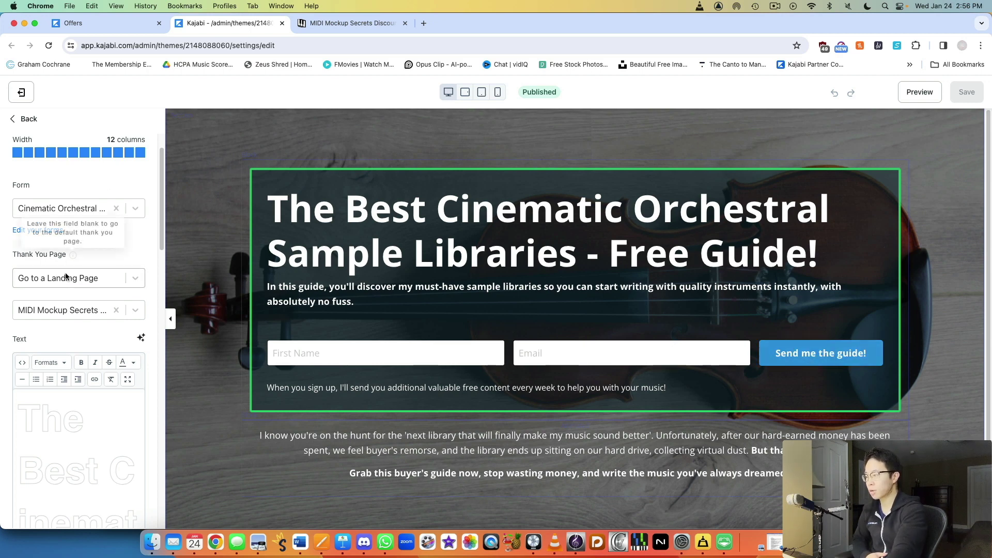
click(94, 278)
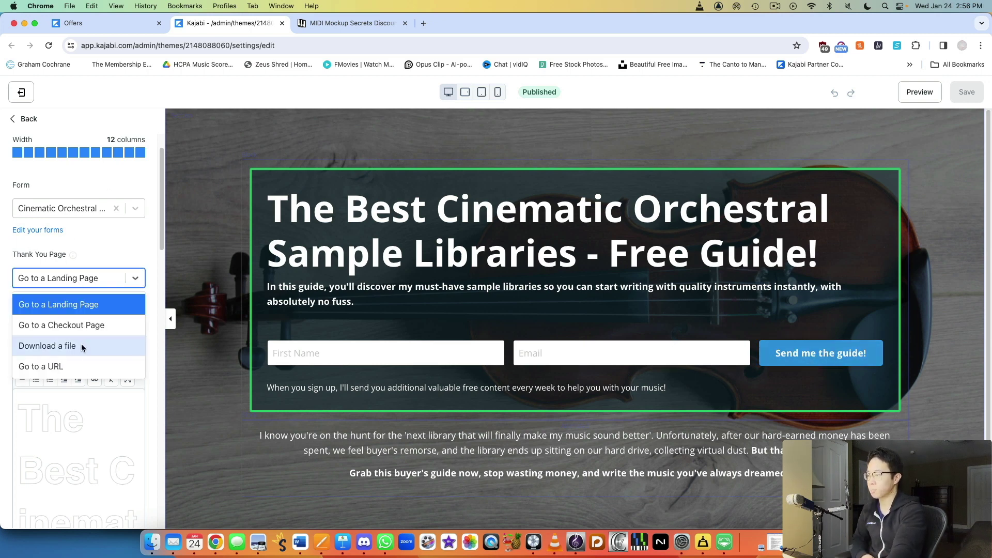
click(134, 238)
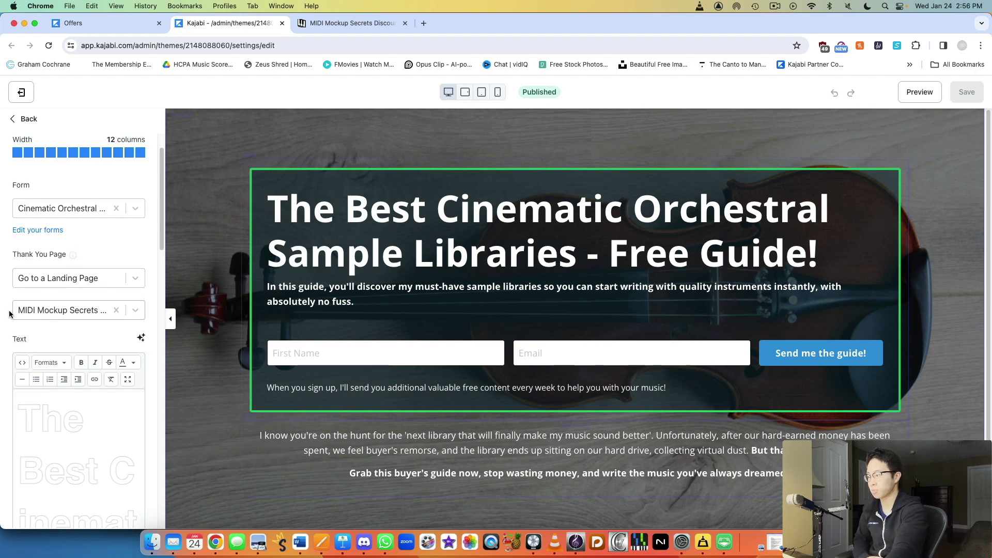
View the MIDI Mockup Secrets offer page, highlighting its banner and headline, and unmute the sales video
click(331, 24)
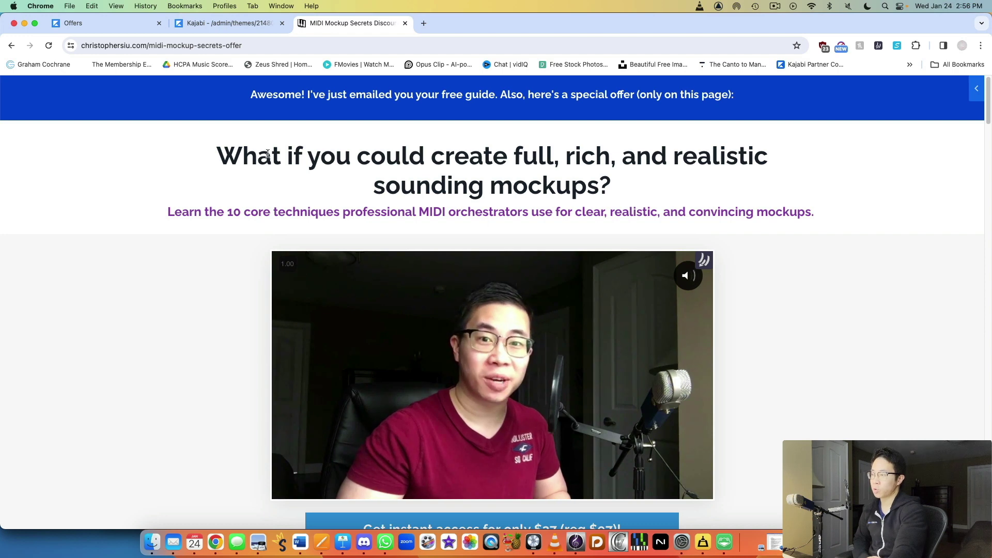
drag(249, 95, 743, 98)
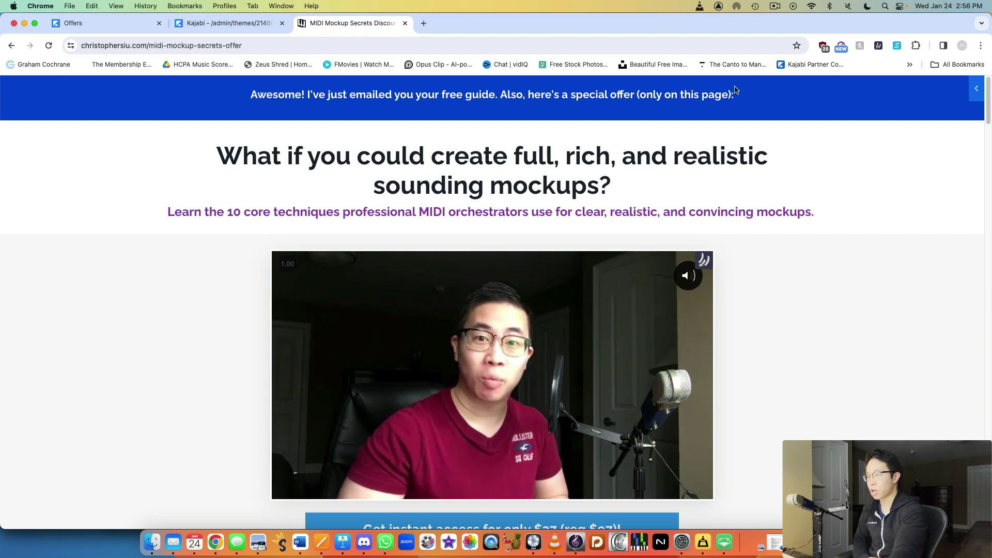
click(748, 103)
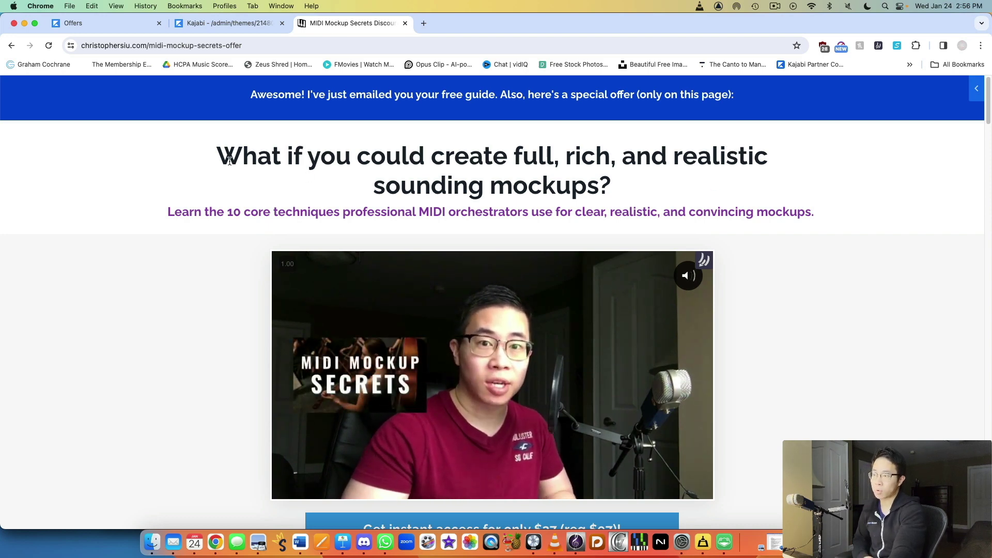
drag(225, 161, 730, 212)
click(622, 203)
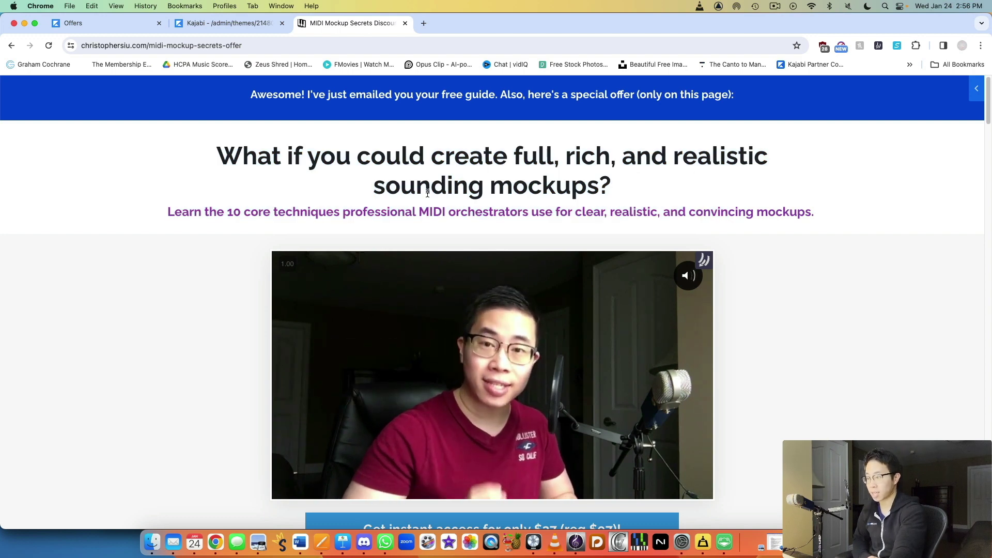
click(542, 287)
scroll(561, 253, down, 4)
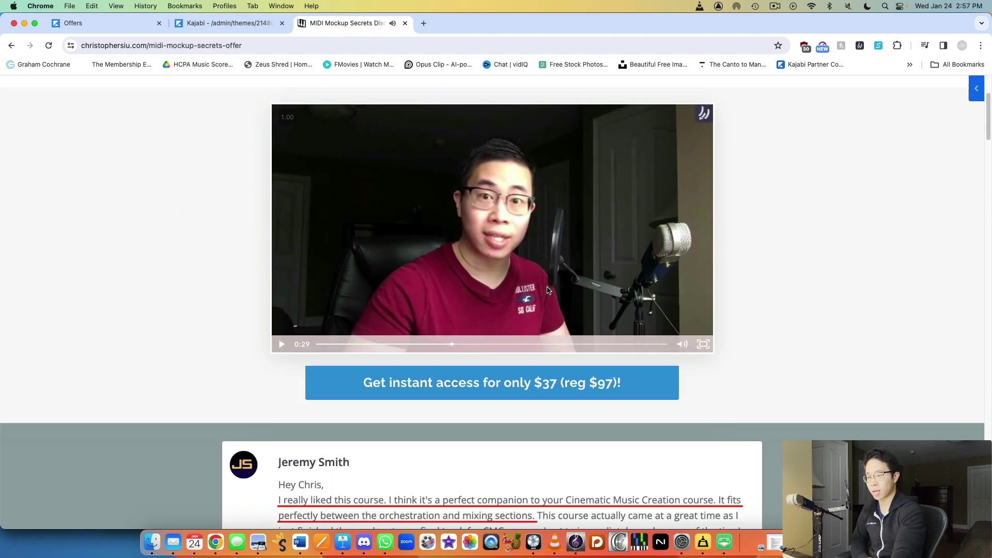
scroll(488, 238, down, 3)
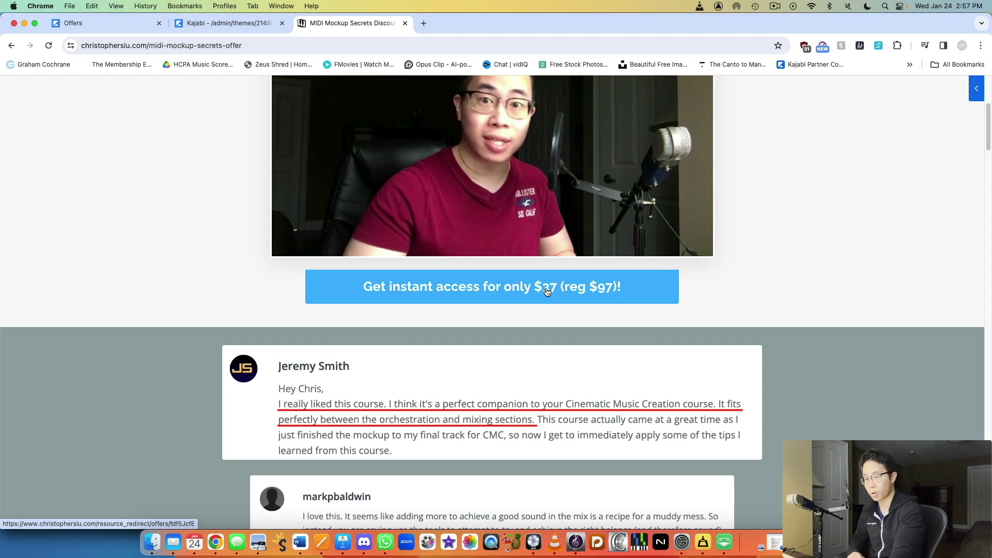
scroll(749, 255, up, 5)
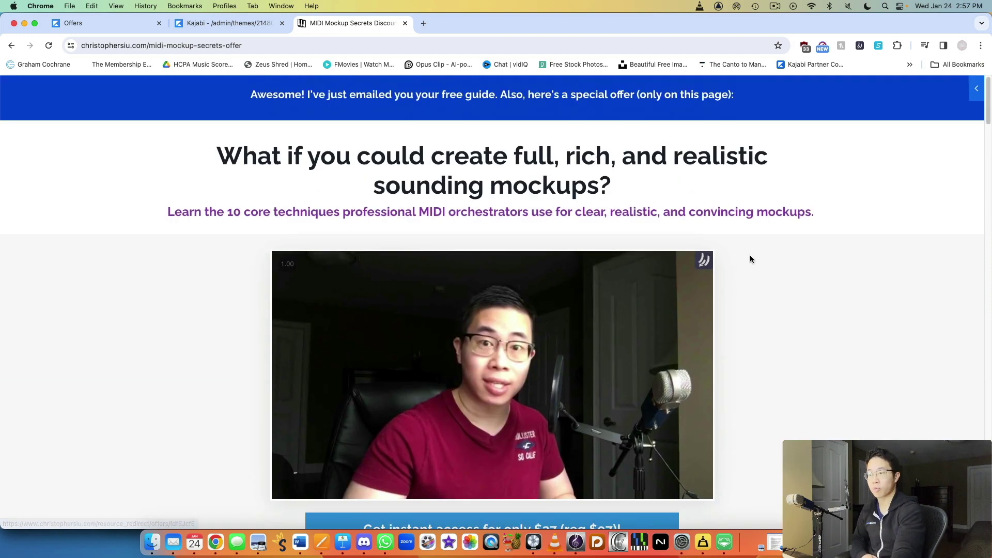
scroll(759, 252, down, 2)
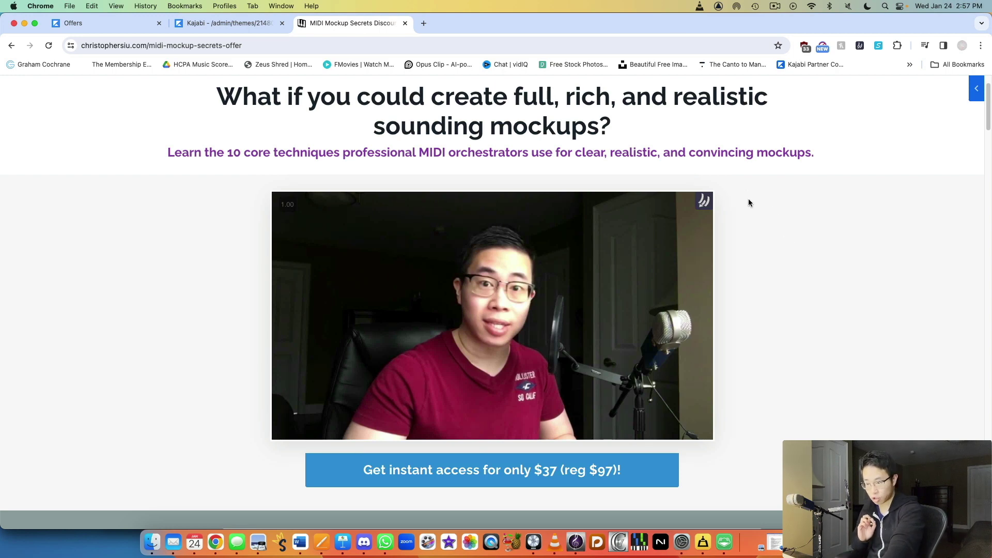
scroll(749, 202, up, 2)
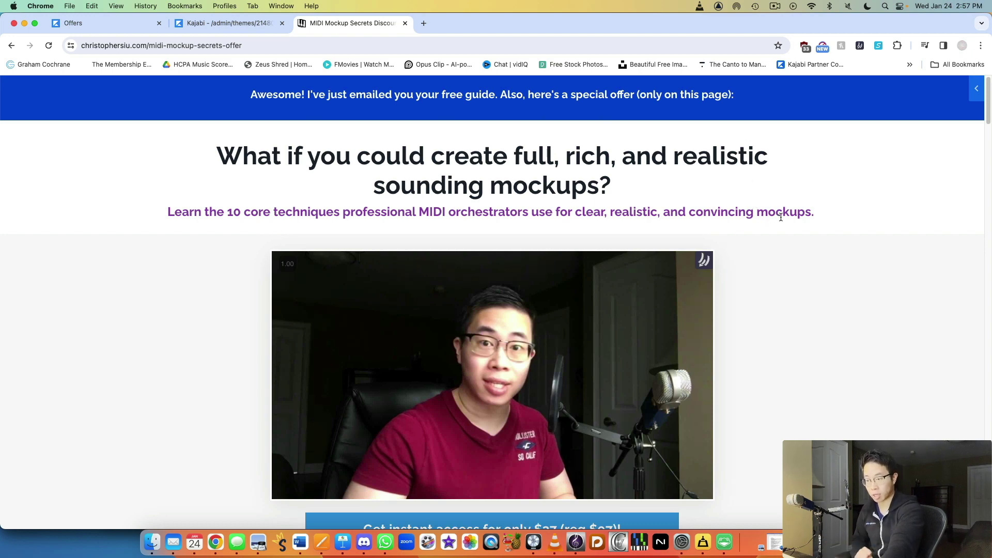
scroll(781, 217, down, 4)
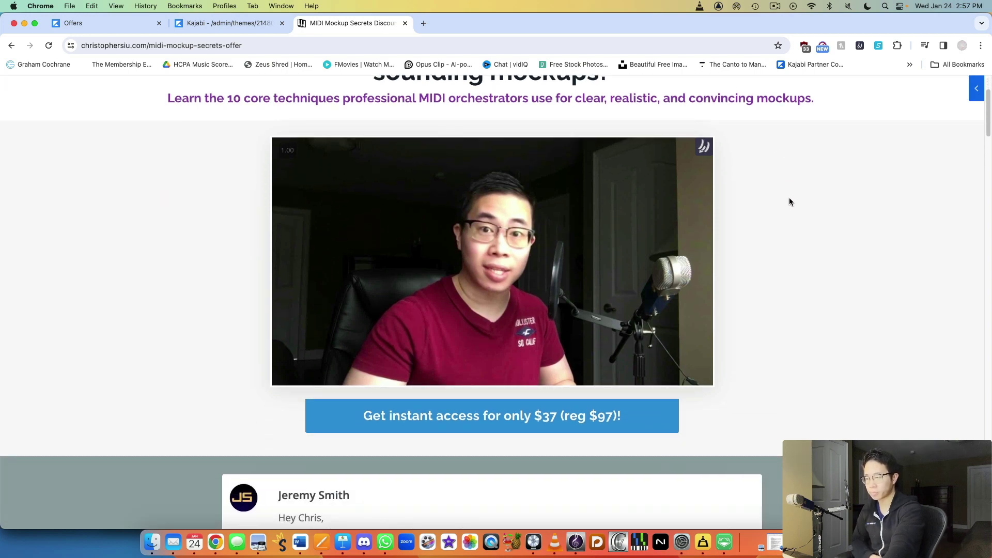
scroll(779, 247, up, 4)
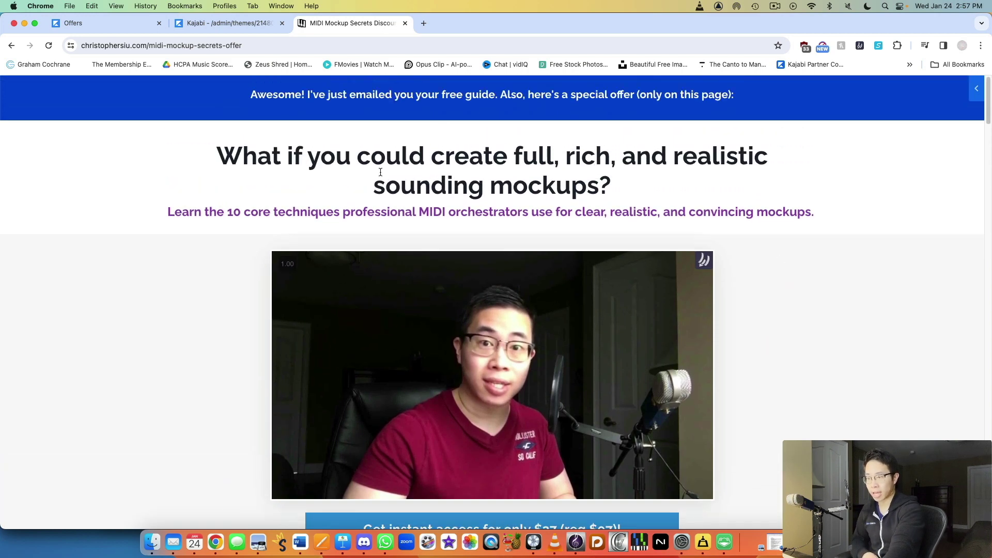
drag(245, 162, 618, 185)
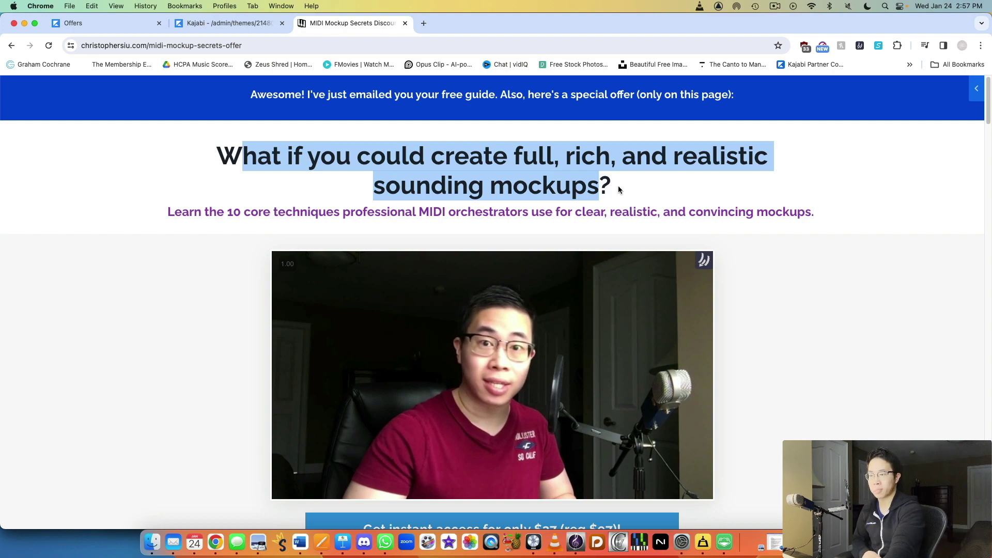
click(618, 184)
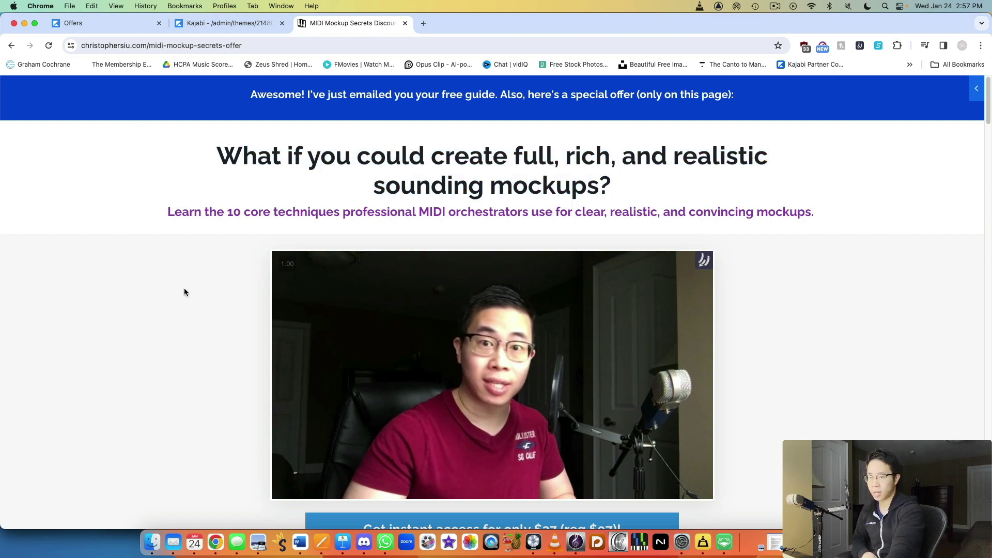
scroll(186, 290, down, 7)
scroll(187, 287, down, 4)
scroll(639, 267, up, 3)
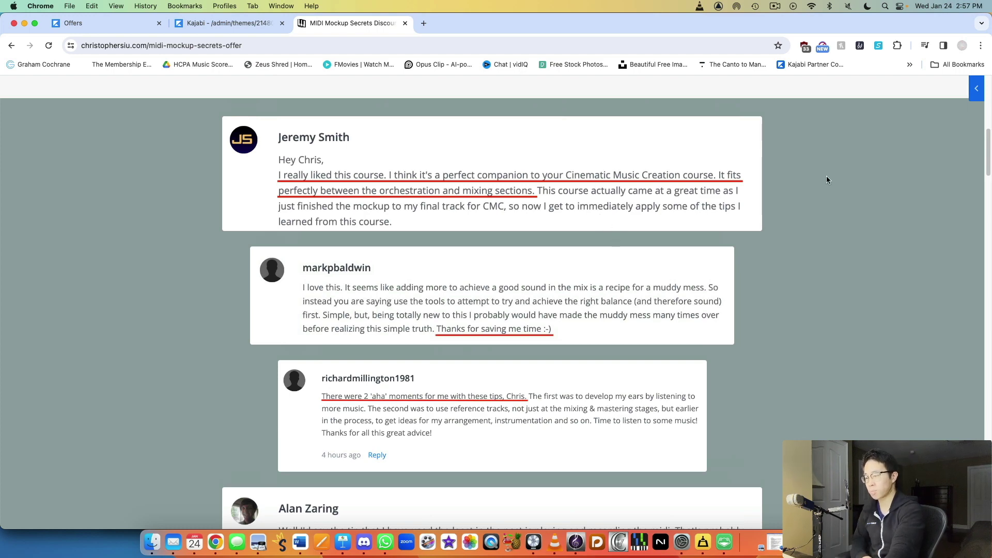
scroll(820, 172, down, 1)
scroll(739, 169, down, 3)
scroll(739, 172, down, 6)
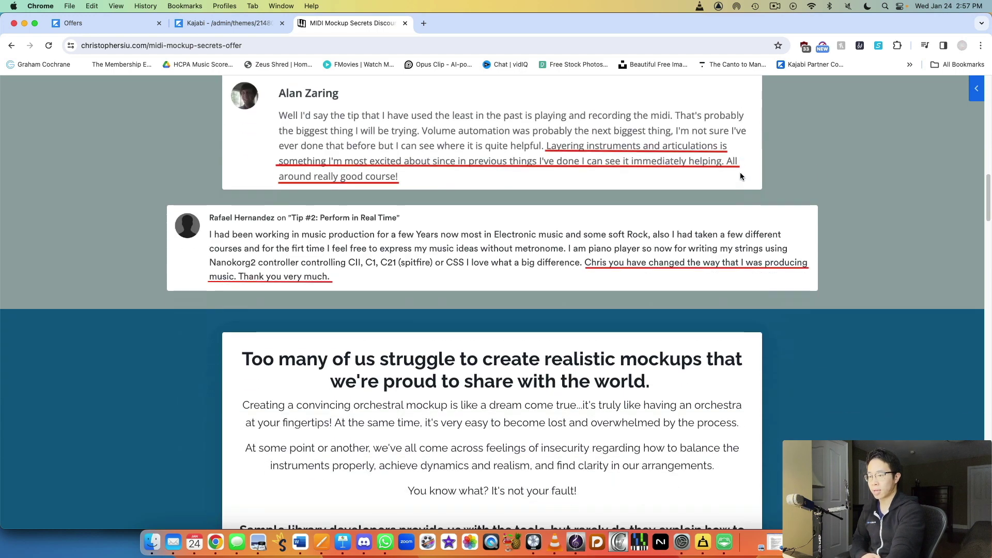
scroll(450, 238, down, 1)
scroll(491, 243, down, 2)
scroll(510, 246, down, 3)
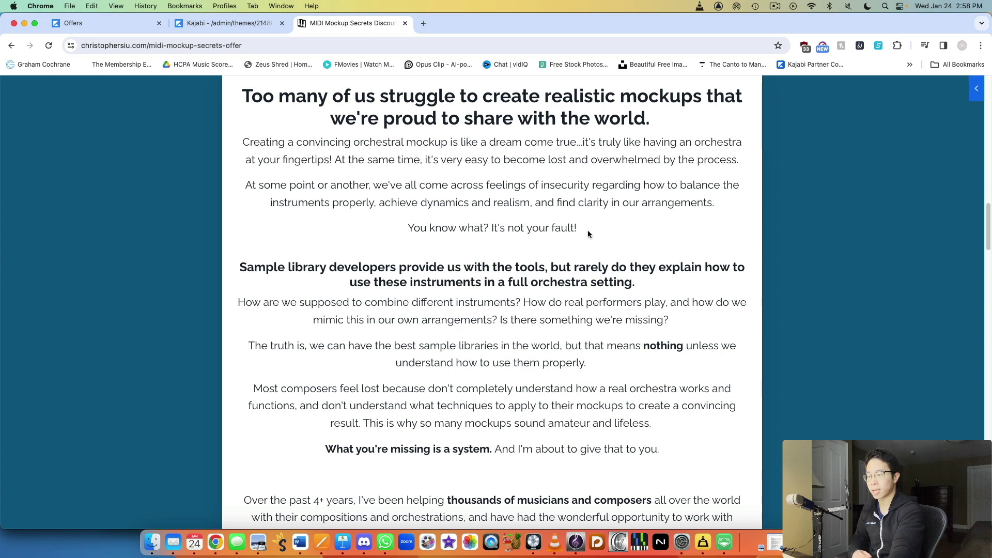
scroll(598, 227, down, 4)
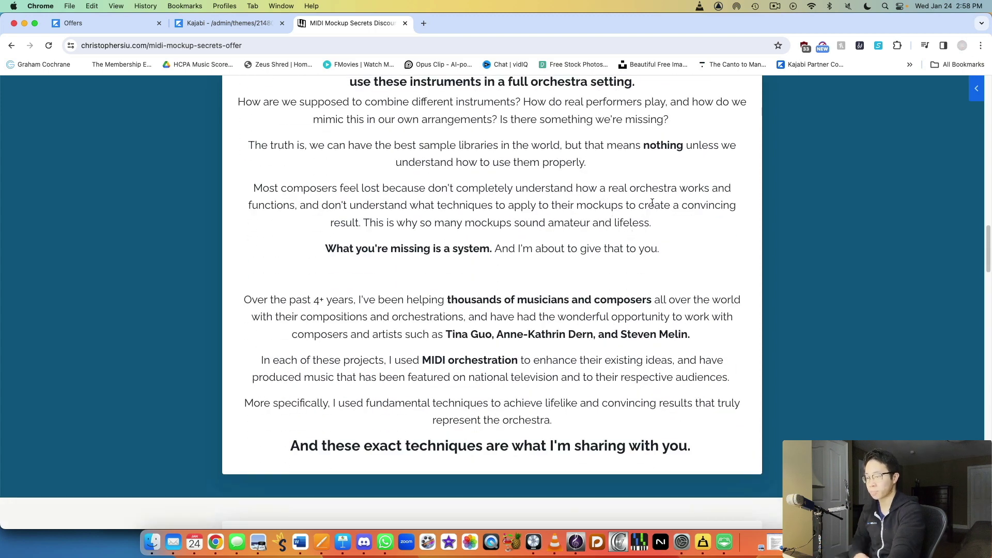
scroll(652, 203, down, 6)
scroll(652, 203, down, 2)
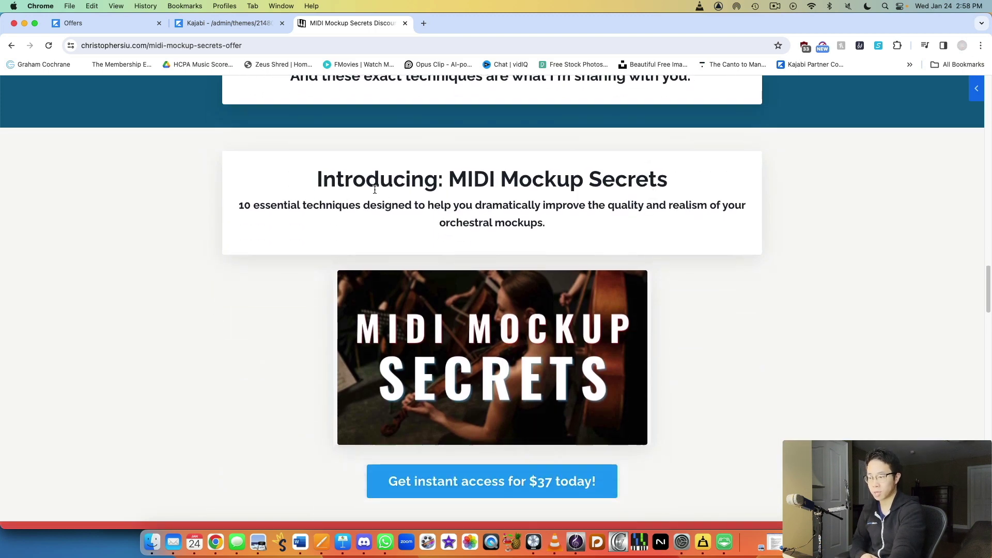
scroll(480, 298, down, 4)
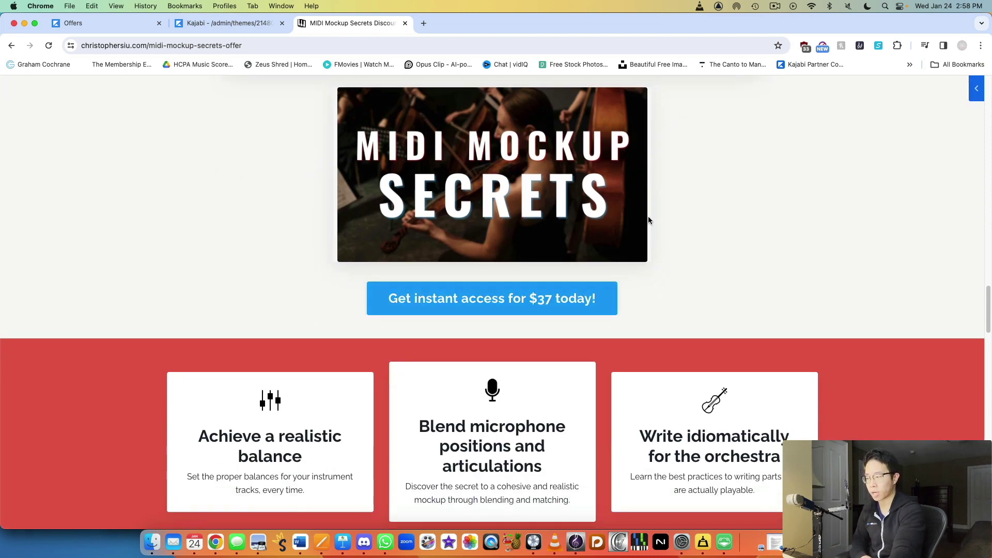
scroll(637, 245, down, 3)
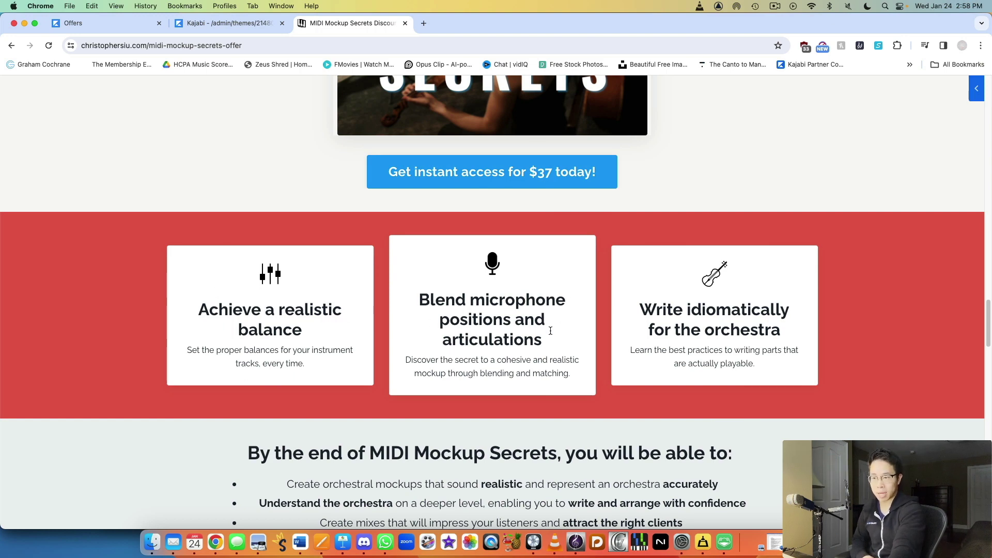
scroll(792, 311, down, 2)
scroll(806, 317, down, 3)
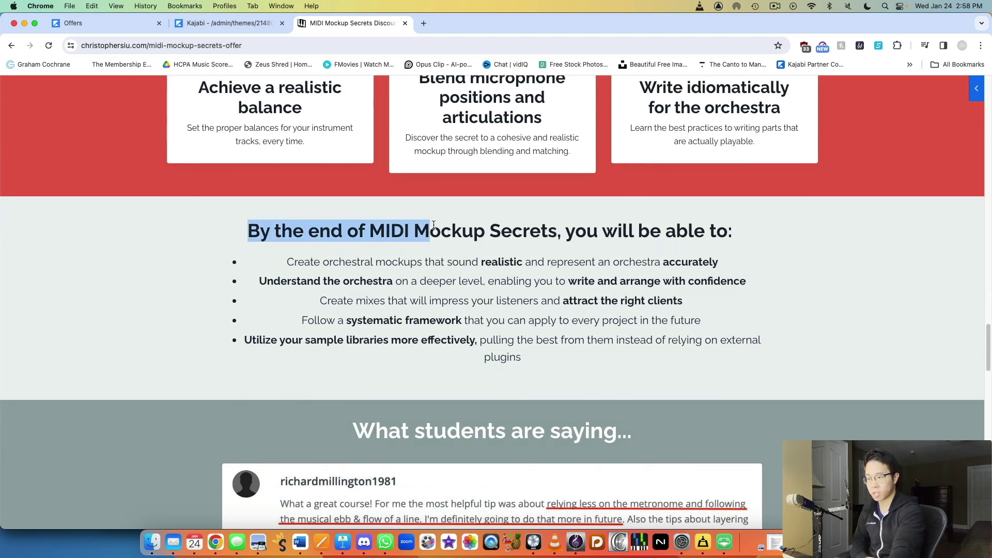
mouse_move(434, 225)
mouse_down()
mouse_move(770, 229)
mouse_move(785, 370)
mouse_up()
click(478, 320)
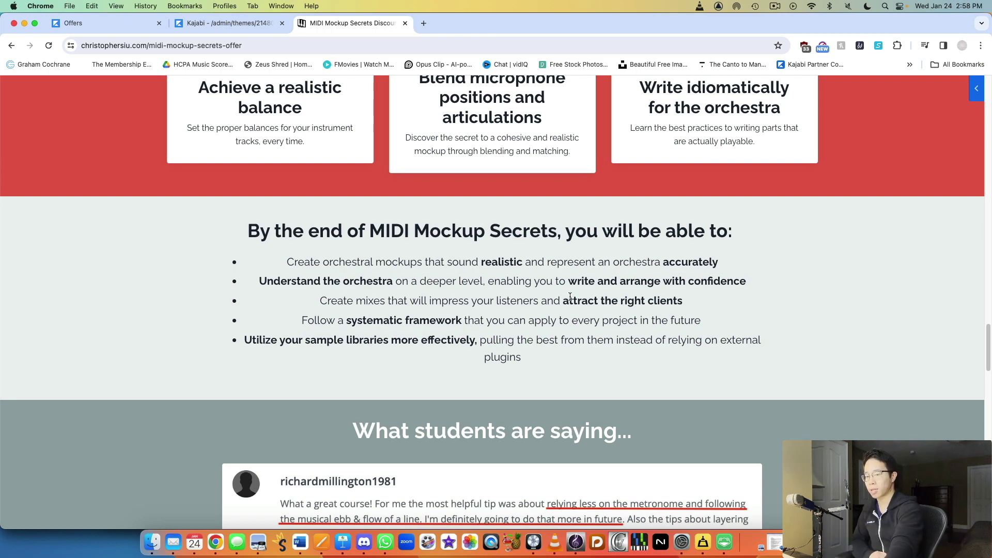
scroll(495, 250, down, 3)
scroll(736, 178, down, 1)
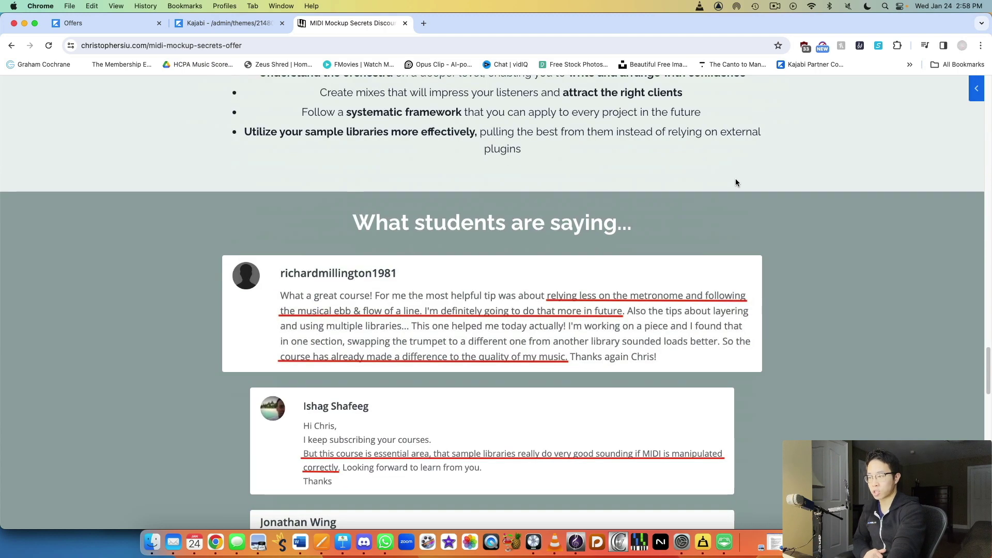
scroll(733, 180, down, 3)
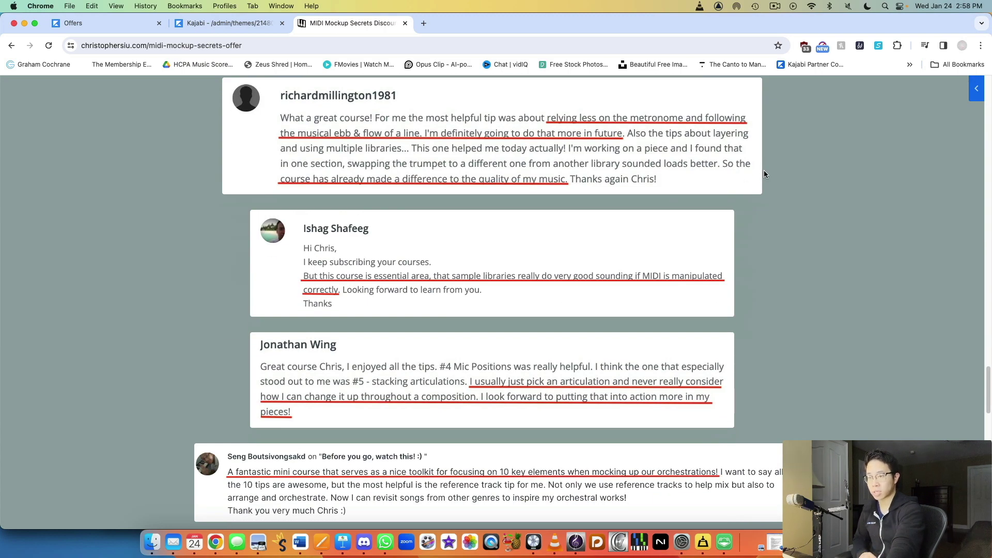
scroll(745, 186, down, 1)
scroll(745, 187, down, 2)
scroll(746, 183, down, 2)
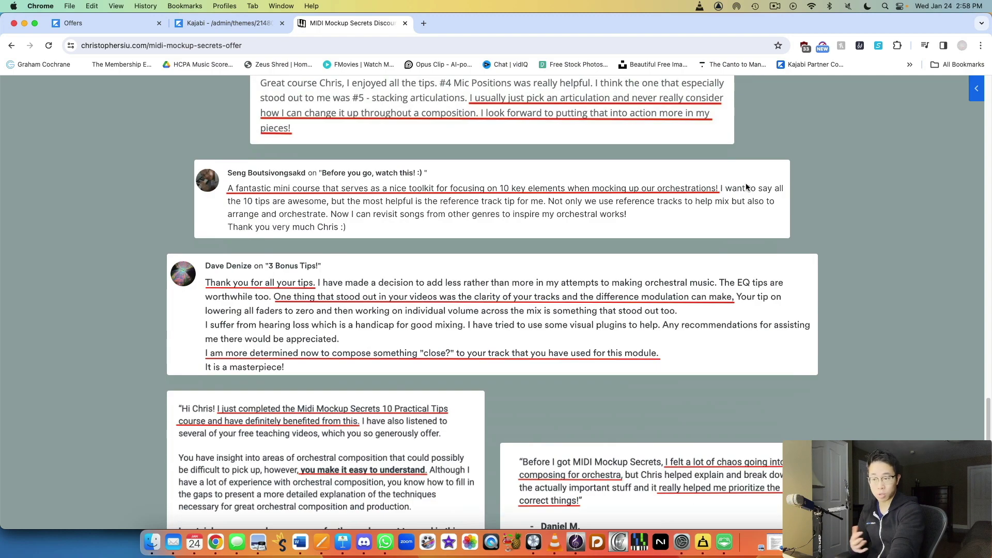
scroll(764, 180, down, 1)
scroll(770, 181, down, 1)
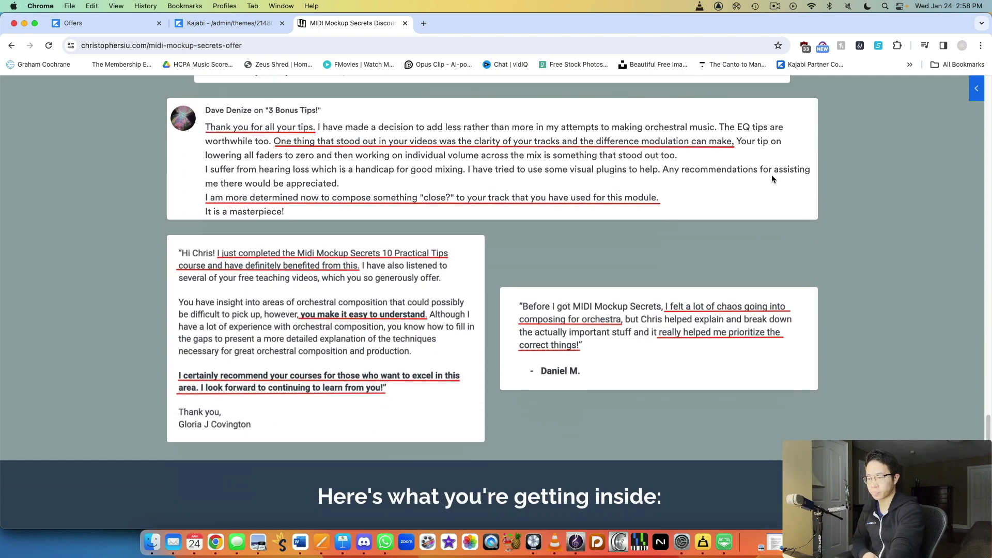
scroll(771, 175, down, 2)
scroll(770, 178, down, 3)
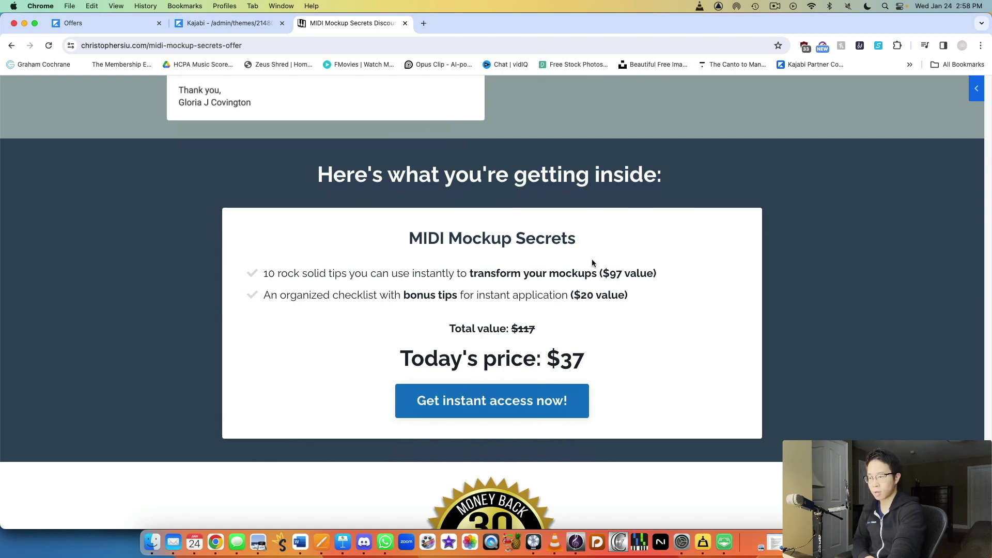
scroll(568, 253, down, 1)
scroll(511, 235, down, 1)
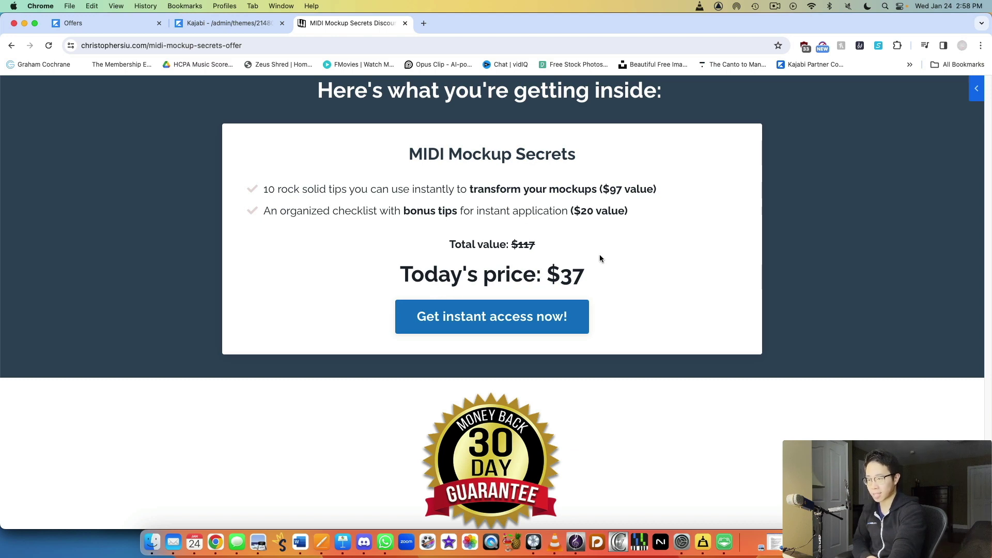
scroll(597, 259, down, 2)
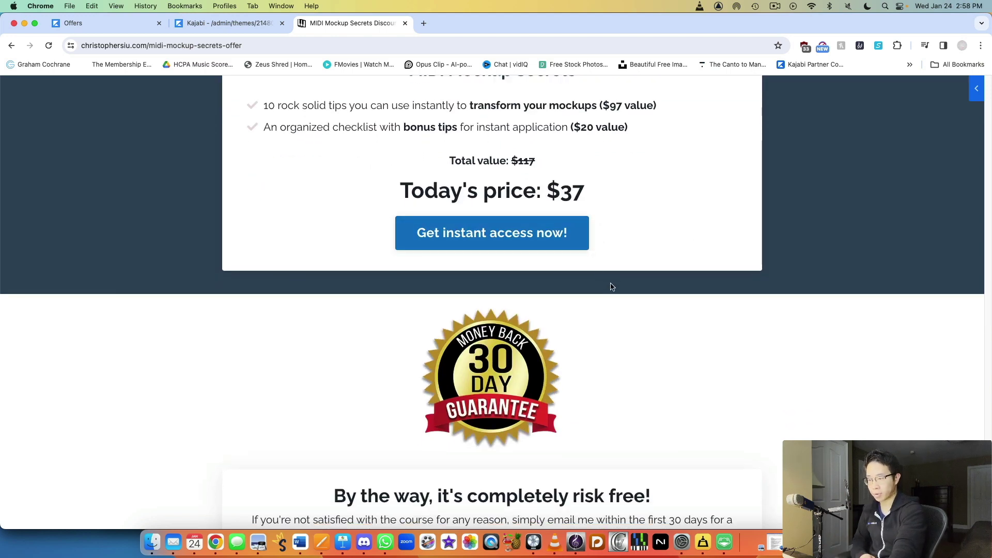
scroll(611, 287, down, 3)
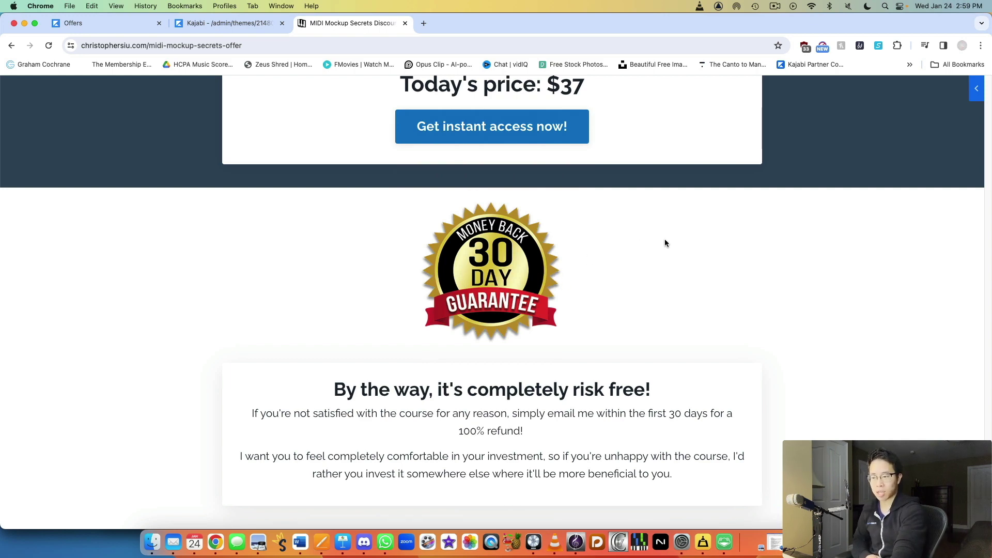
scroll(665, 243, up, 5)
scroll(665, 244, up, 5)
scroll(666, 245, up, 3)
scroll(665, 245, up, 10)
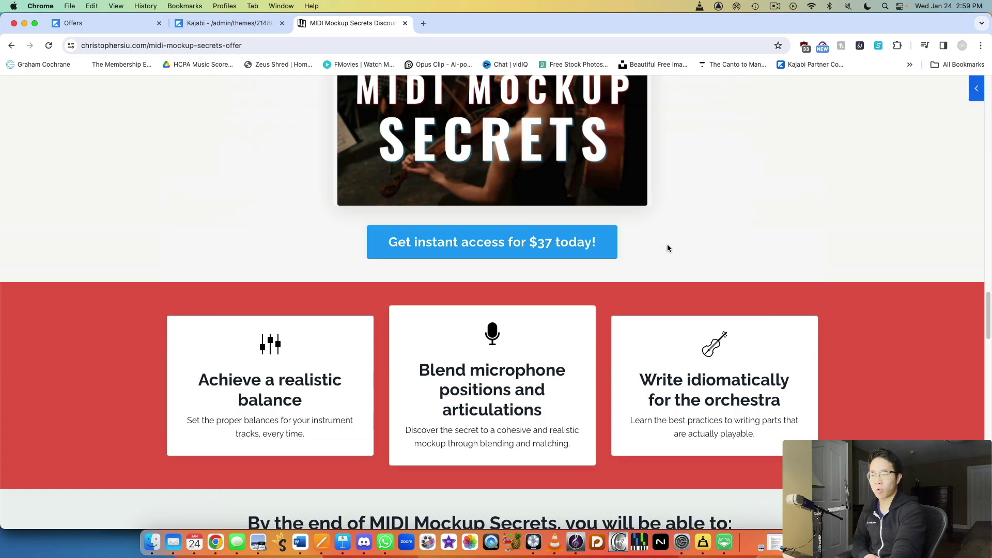
scroll(667, 248, up, 2)
scroll(667, 247, up, 5)
scroll(667, 248, down, 5)
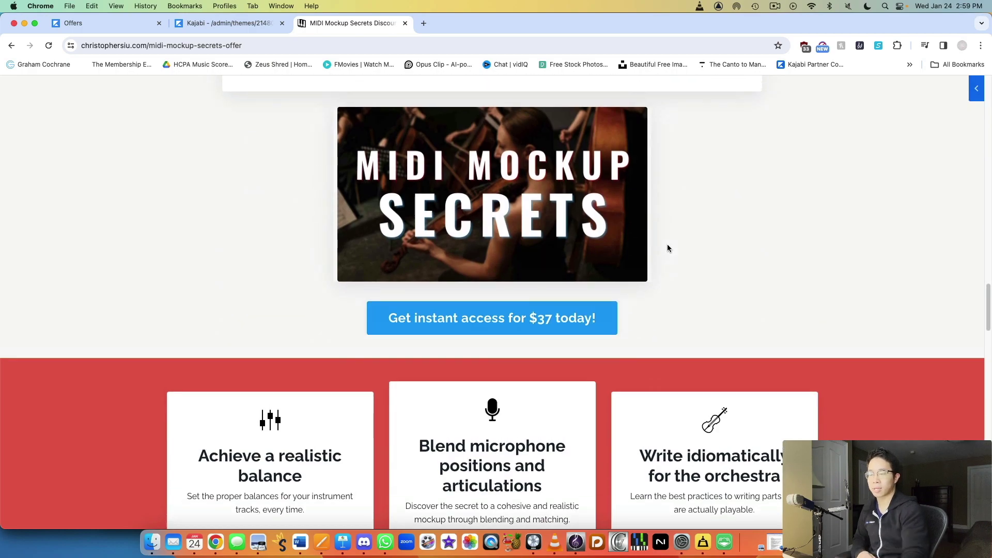
scroll(667, 248, up, 2)
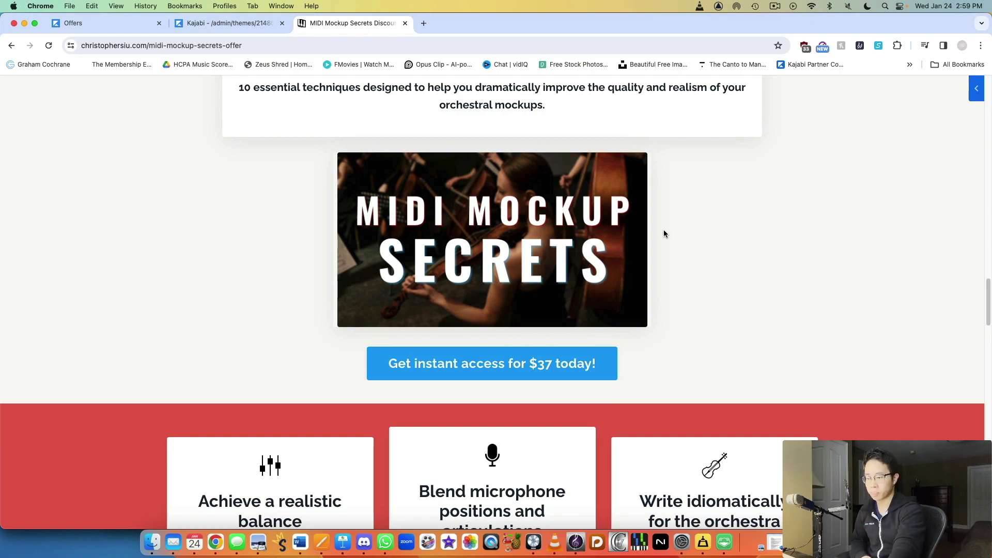
scroll(693, 234, up, 5)
scroll(697, 237, up, 5)
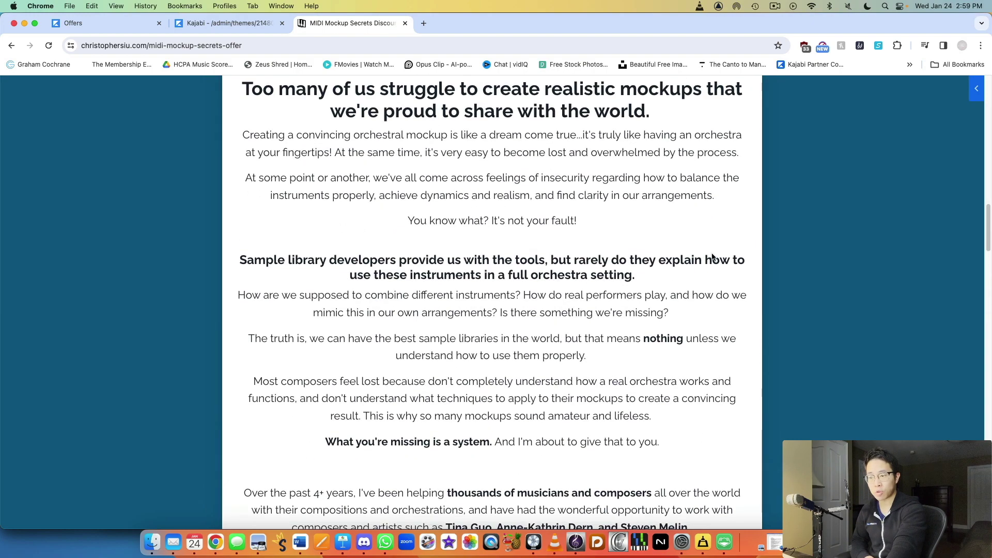
scroll(712, 252, up, 5)
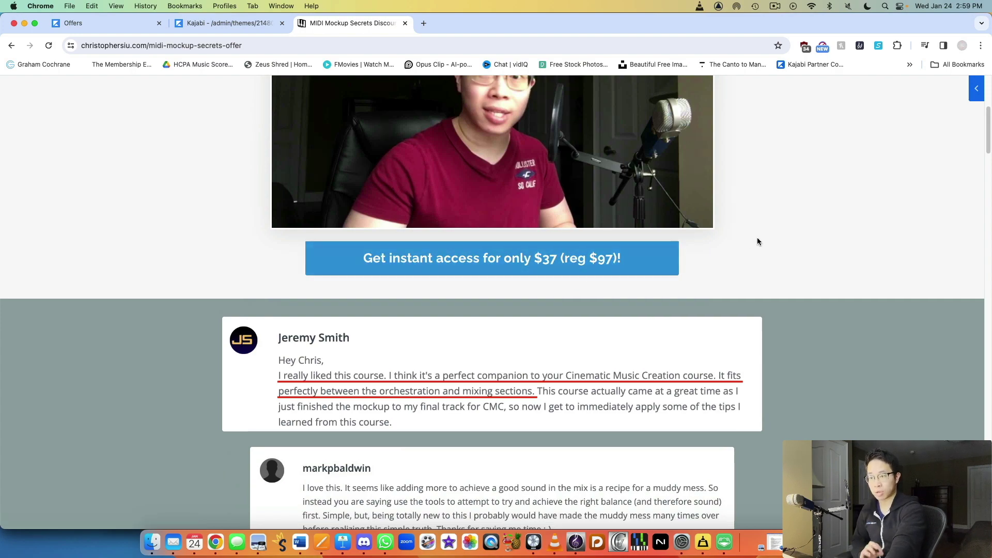
scroll(757, 237, down, 3)
scroll(749, 233, down, 5)
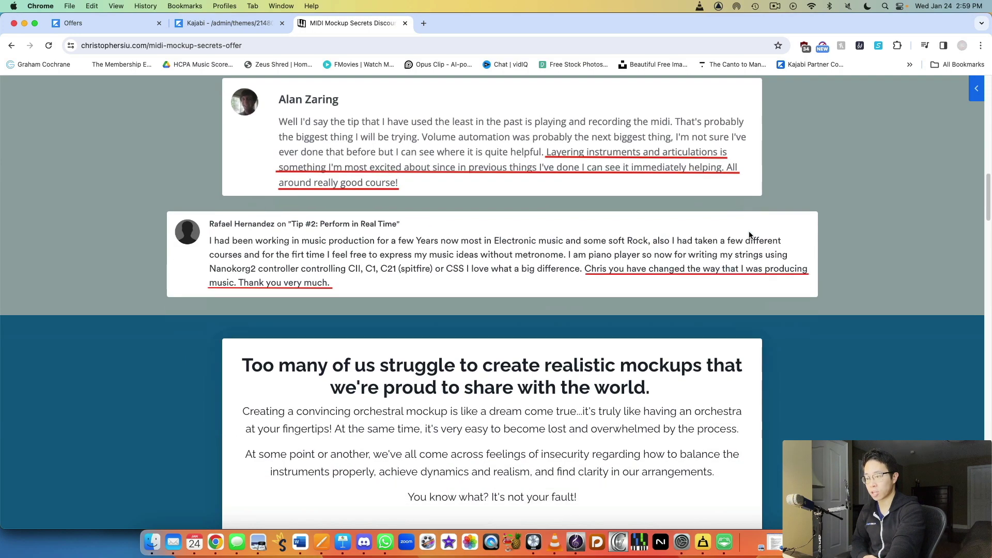
scroll(749, 233, down, 5)
scroll(749, 233, down, 5)
scroll(749, 235, down, 5)
scroll(748, 236, down, 1)
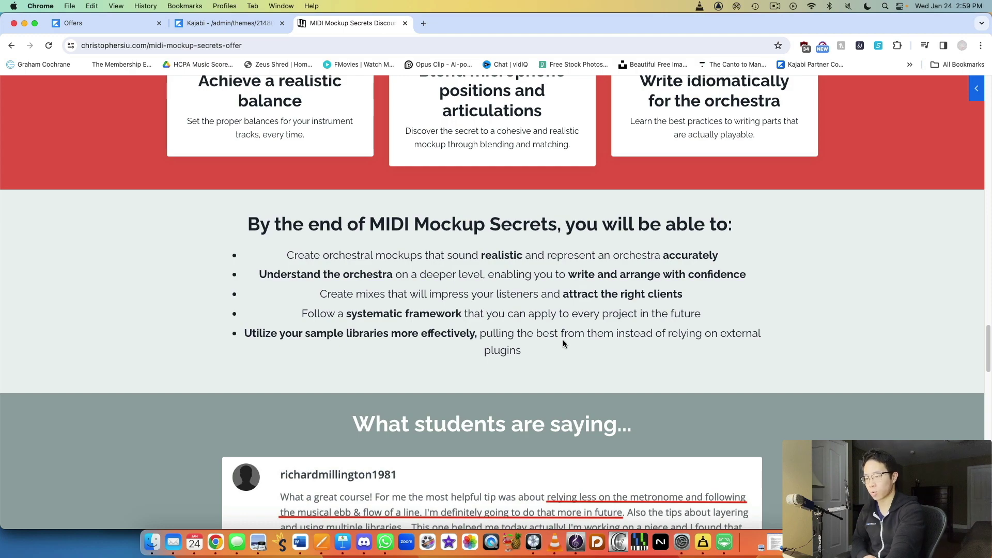
mouse_move(561, 351)
mouse_down()
mouse_move(304, 289)
mouse_move(257, 242)
mouse_up()
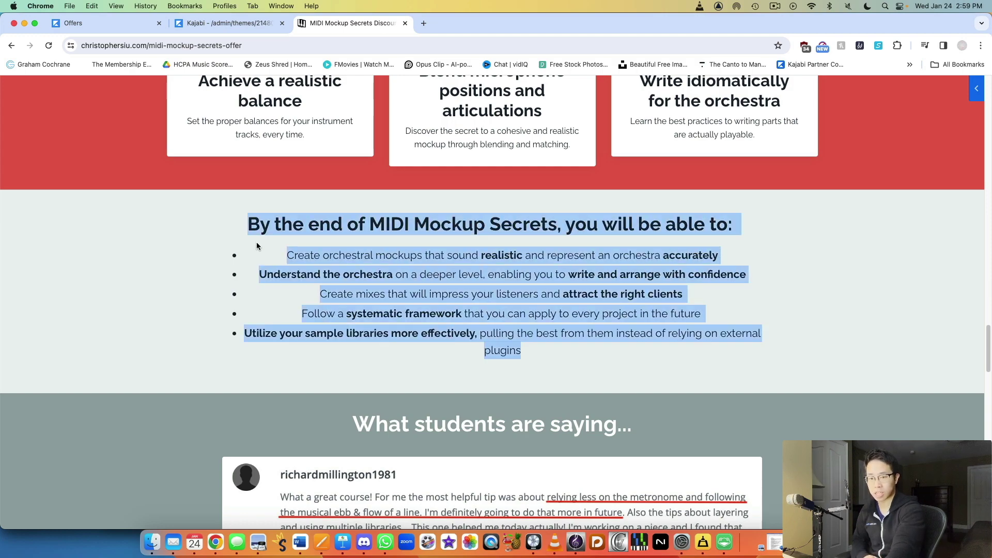
click(256, 242)
scroll(636, 314, up, 5)
scroll(723, 299, up, 15)
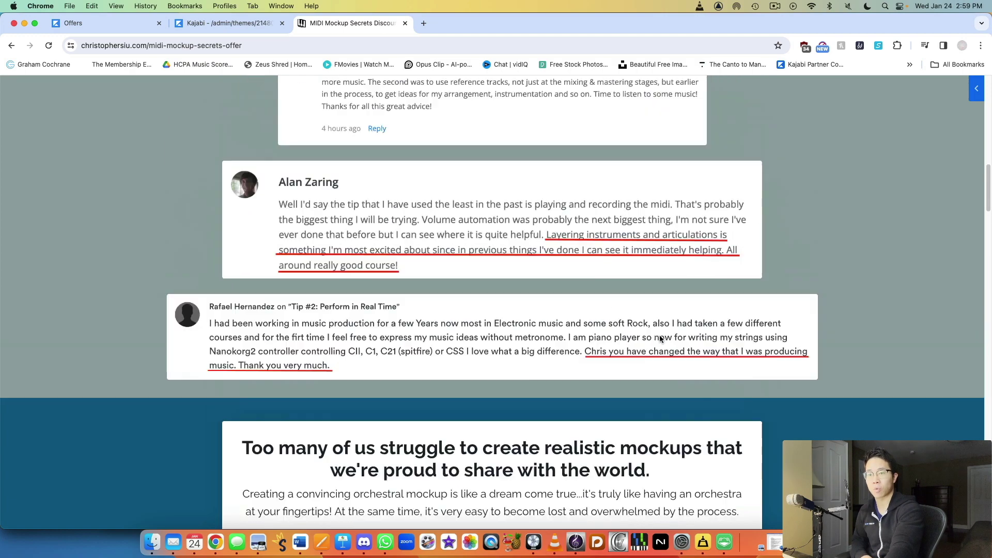
scroll(827, 279, up, 15)
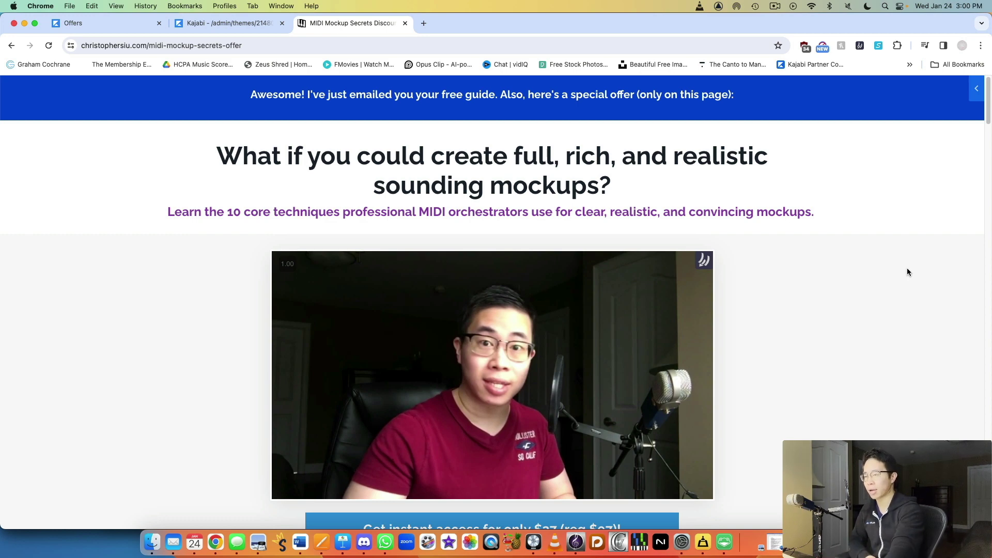
click(230, 22)
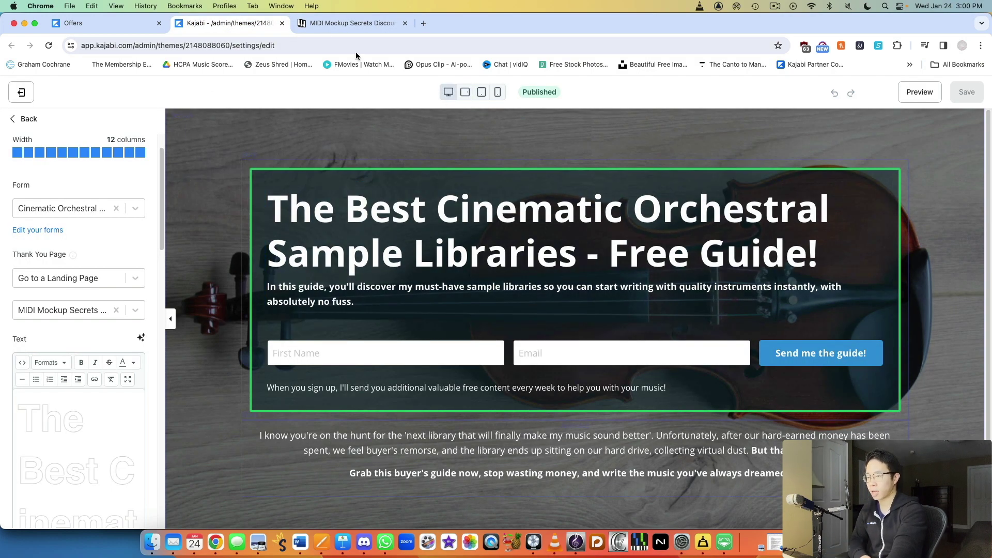
Return to the 'midi'-filtered Offers list showing the $37 MIDI Mockup Secrets tripwire
click(128, 29)
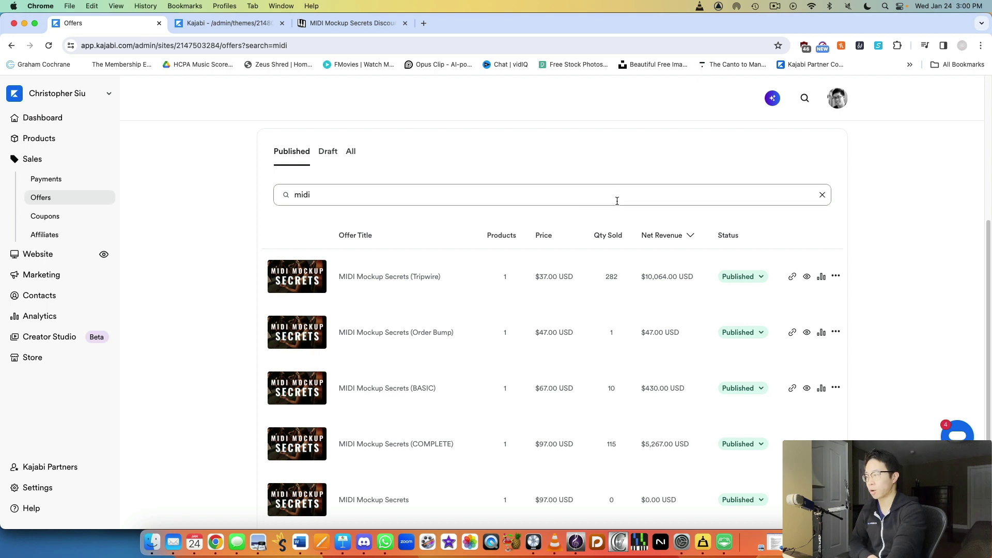